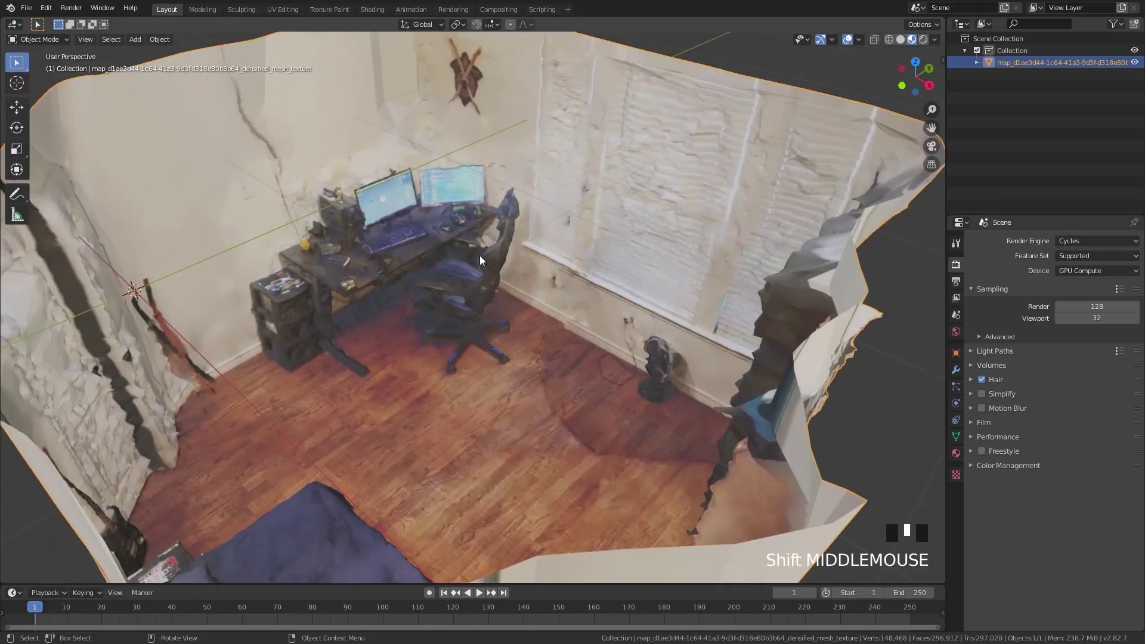
Add a camera to the room scan and align it to the current view of the desk corner.
{"action": "key", "text": "shift+a"}
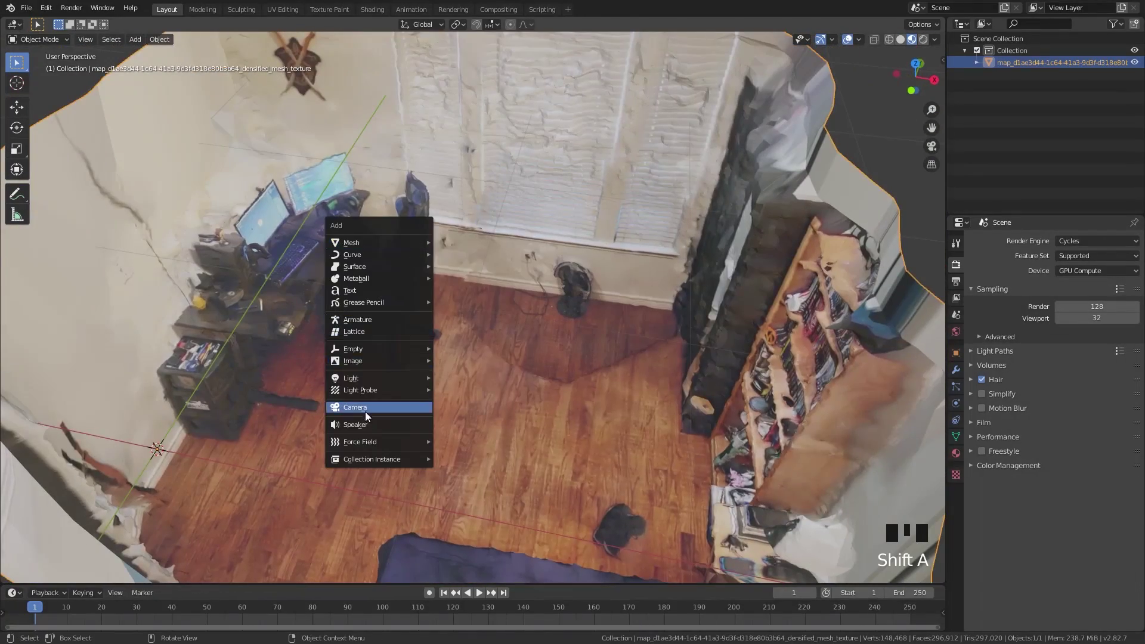
{"action": "left_click", "coordinate": [367, 401]}
{"action": "scroll", "coordinate": [456, 281], "scroll_direction": "up", "scroll_amount": 3}
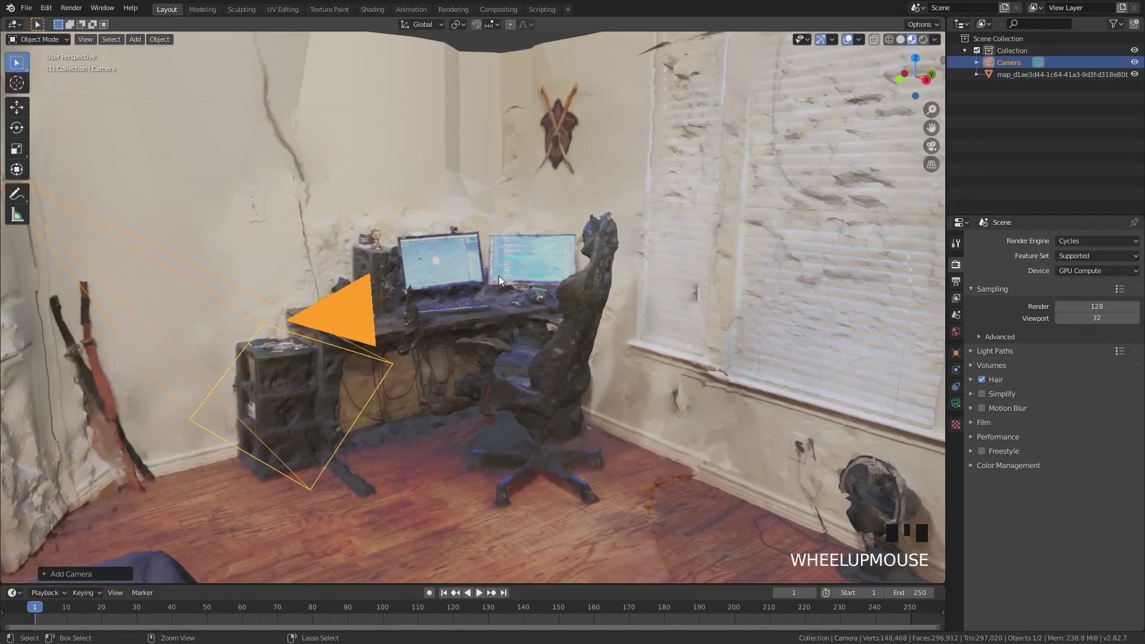
{"action": "key", "text": "ctrl+alt+KP_0"}
{"action": "scroll", "coordinate": [504, 258], "scroll_direction": "up", "scroll_amount": 2}
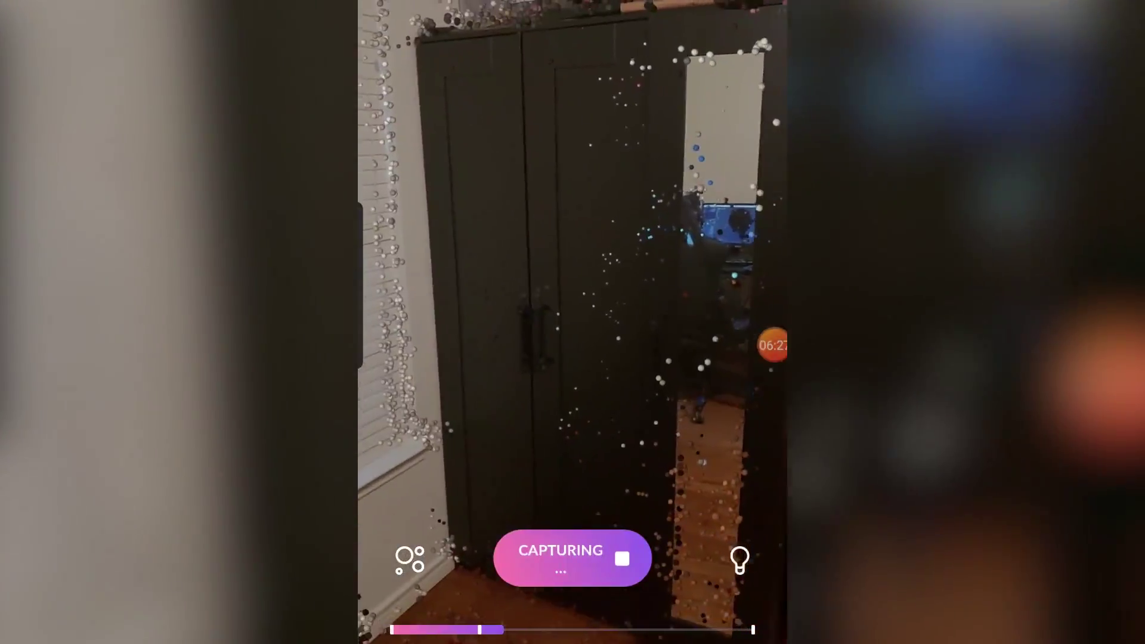
Switch to the mobile scanning app, title the room capture RoomV3 without a location, and upload it.
{"action": "left_click", "coordinate": [409, 560]}
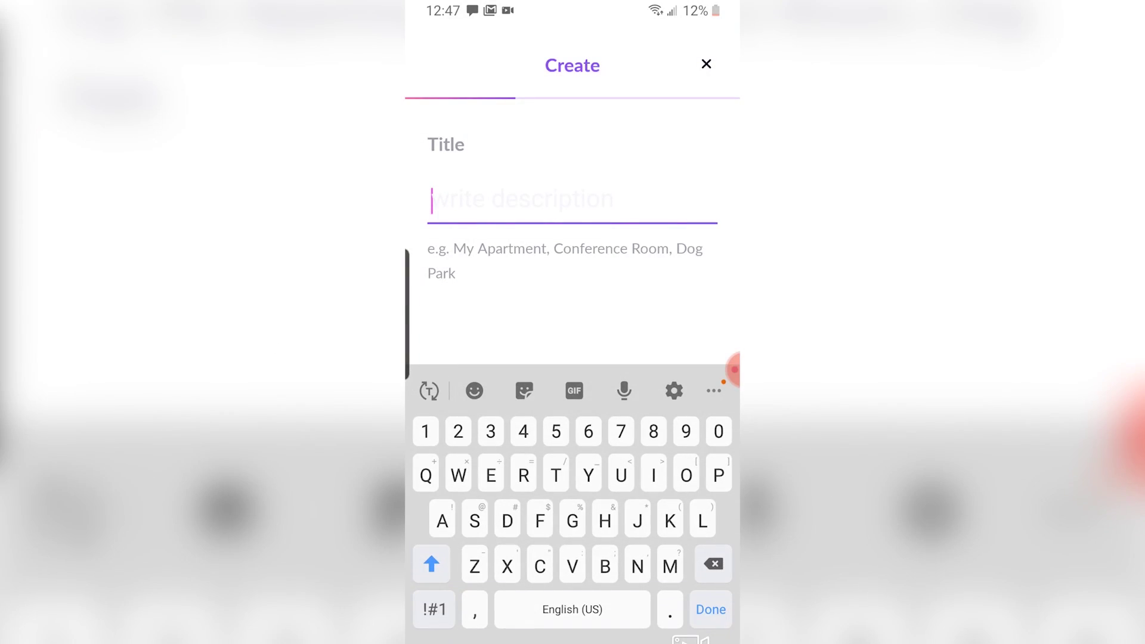
{"action": "type", "text": "Room"}
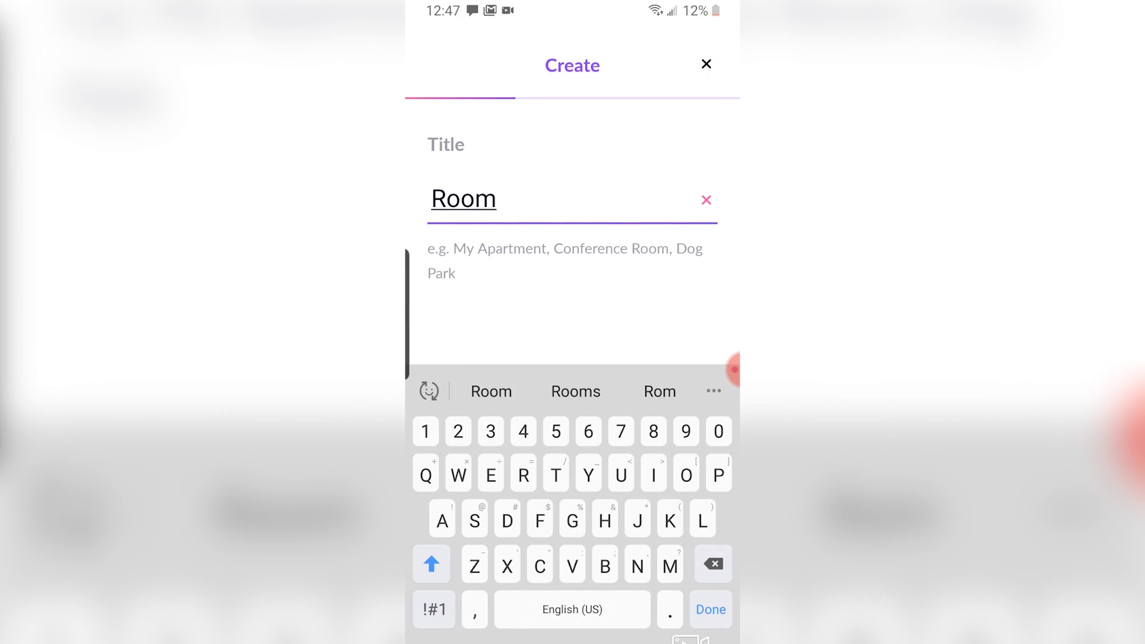
{"action": "type", "text": "V3"}
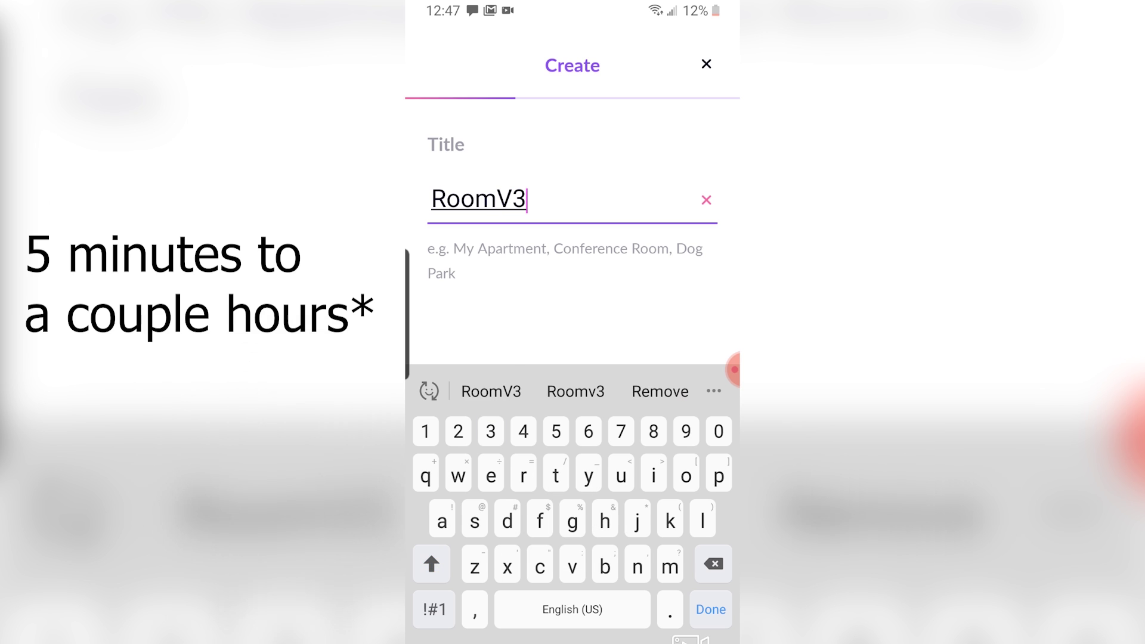
{"action": "key", "text": "Return"}
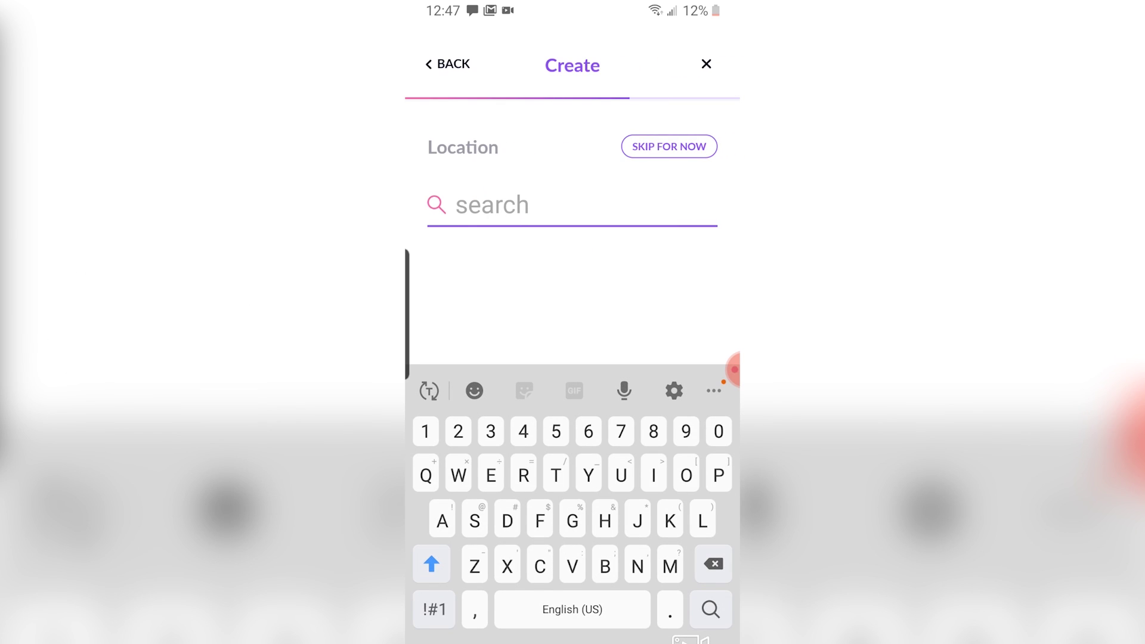
{"action": "key", "text": "Return"}
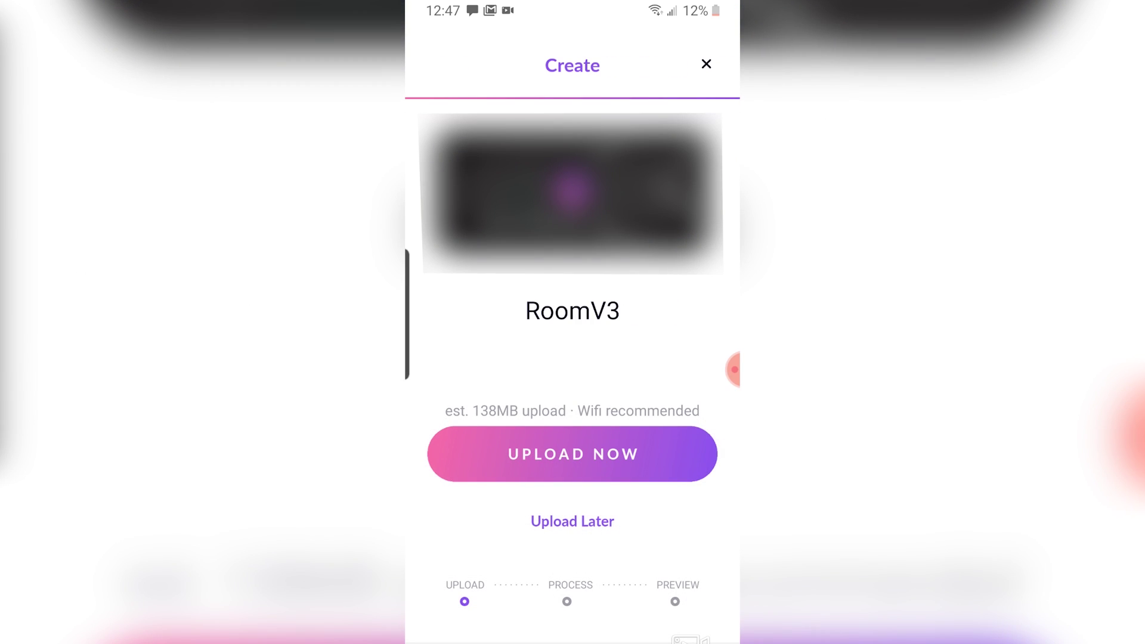
{"action": "left_click", "coordinate": [572, 454]}
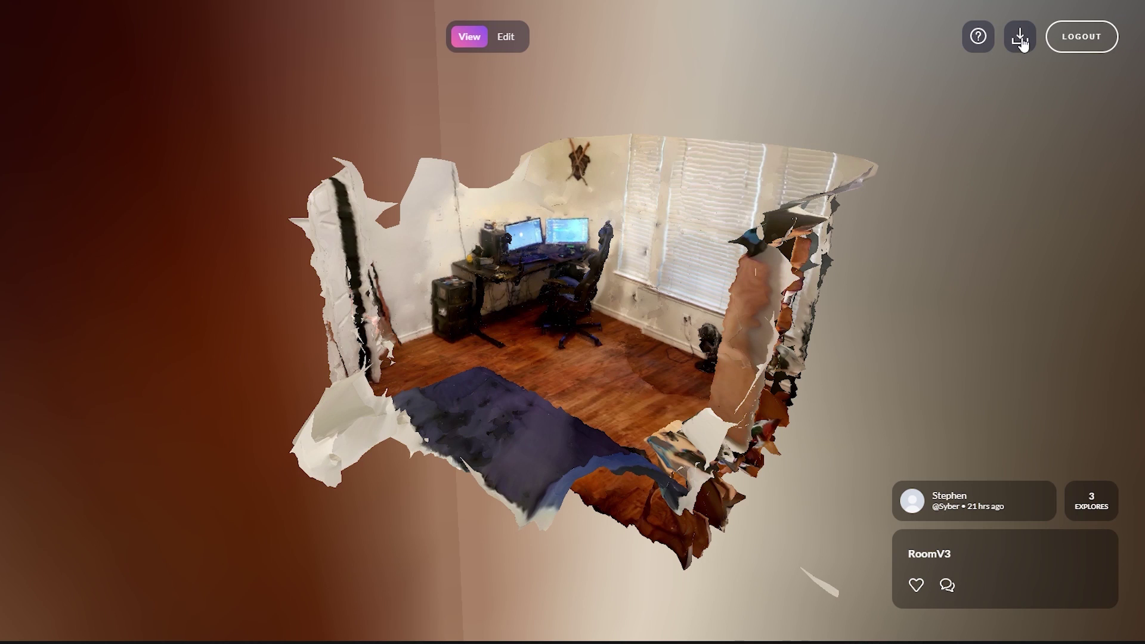
Switch to the scan's web viewer and download RoomV3 as an OBJ 3D Mesh.
{"action": "left_click", "coordinate": [1019, 38]}
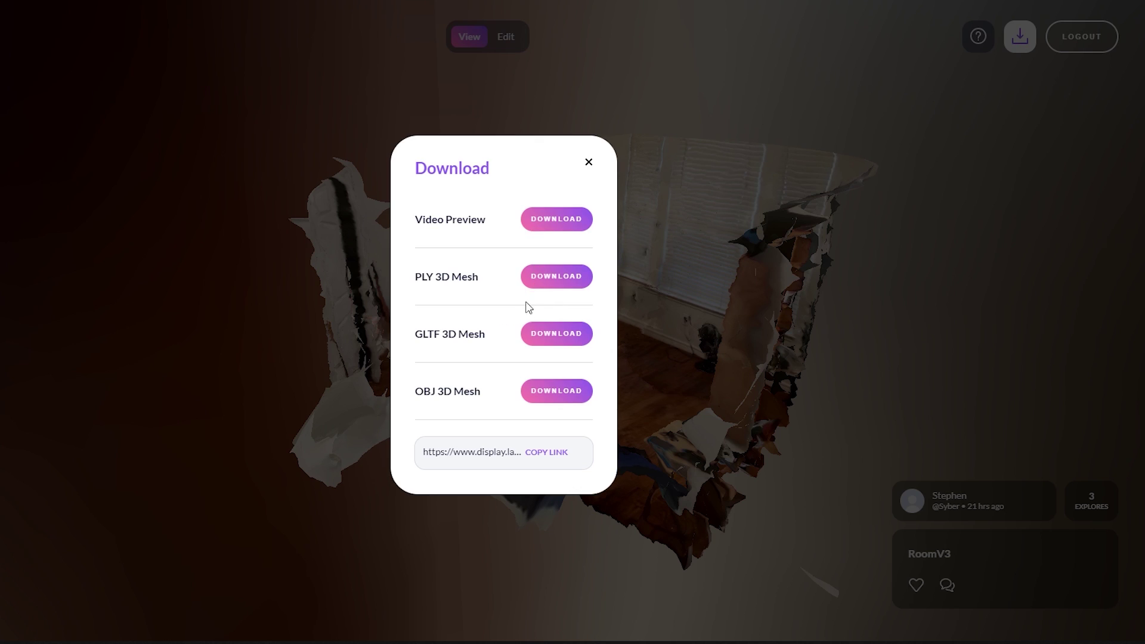
{"action": "left_click", "coordinate": [565, 392]}
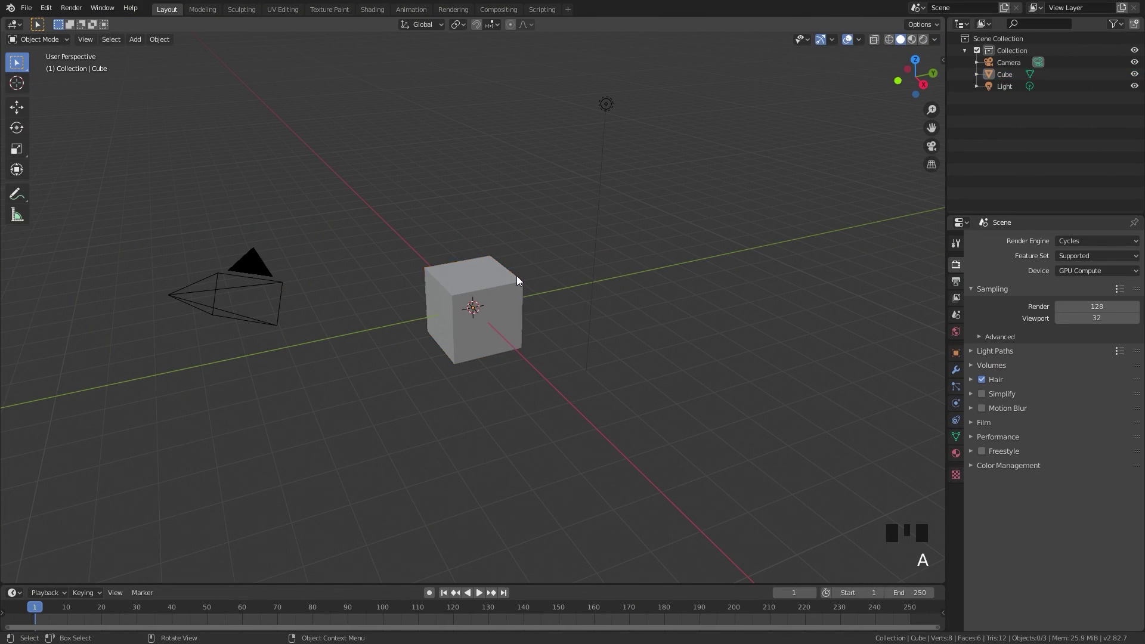
Switch to Blender and delete the default camera, cube and light from the new scene.
{"action": "key", "text": "x"}
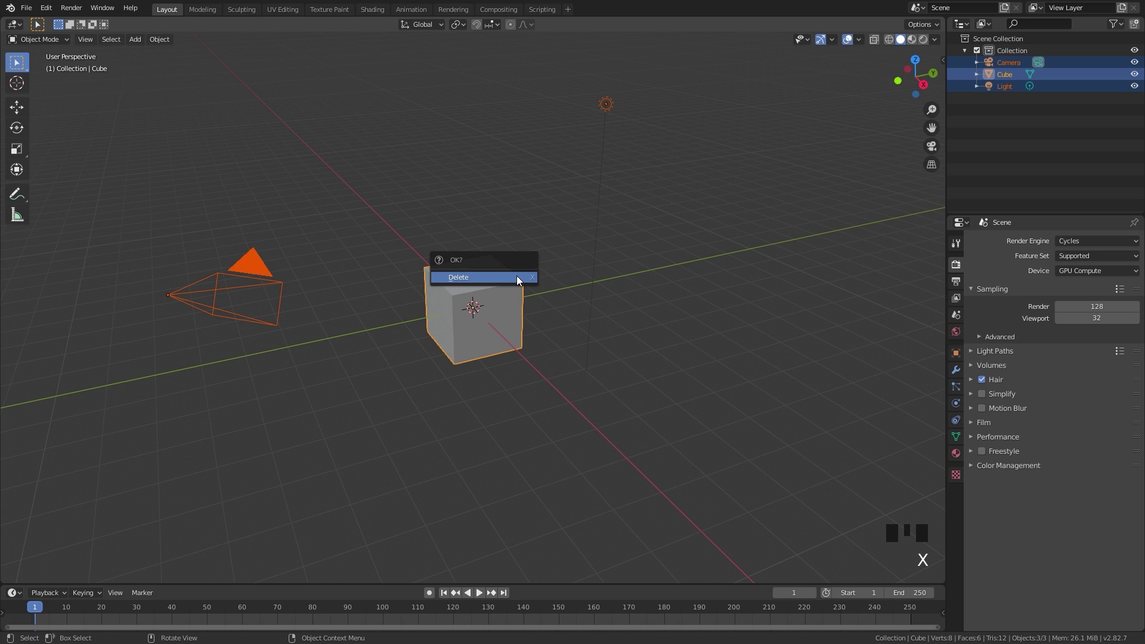
{"action": "left_click", "coordinate": [516, 276]}
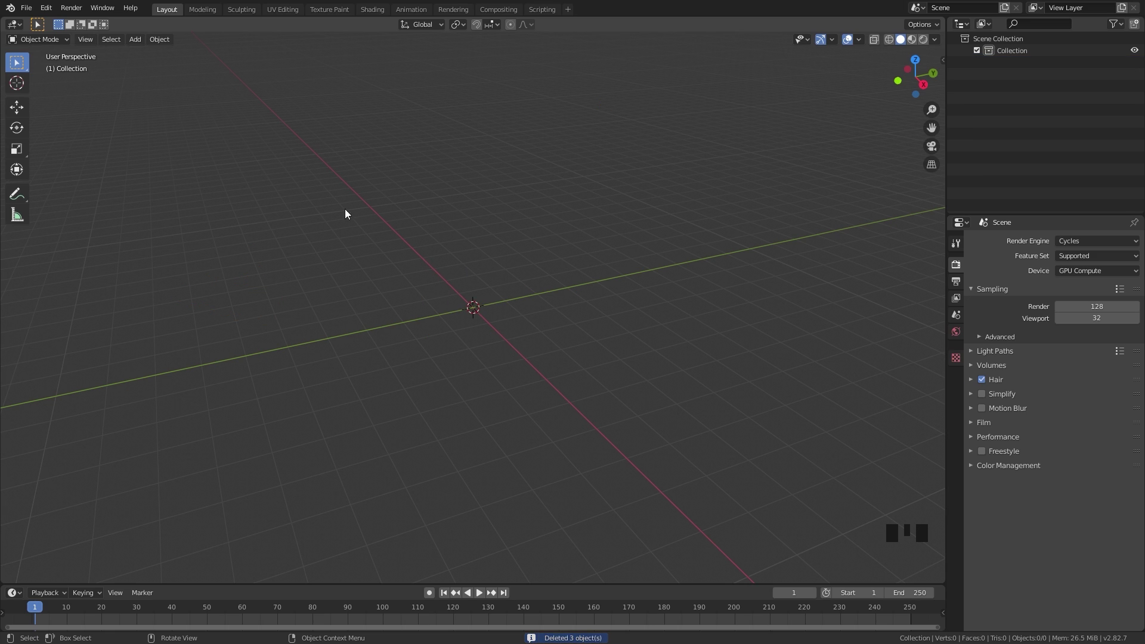
Import the textured Wavefront OBJ mesh from the Room Scanv2 folder with the default import options.
{"action": "left_click", "coordinate": [21, 12]}
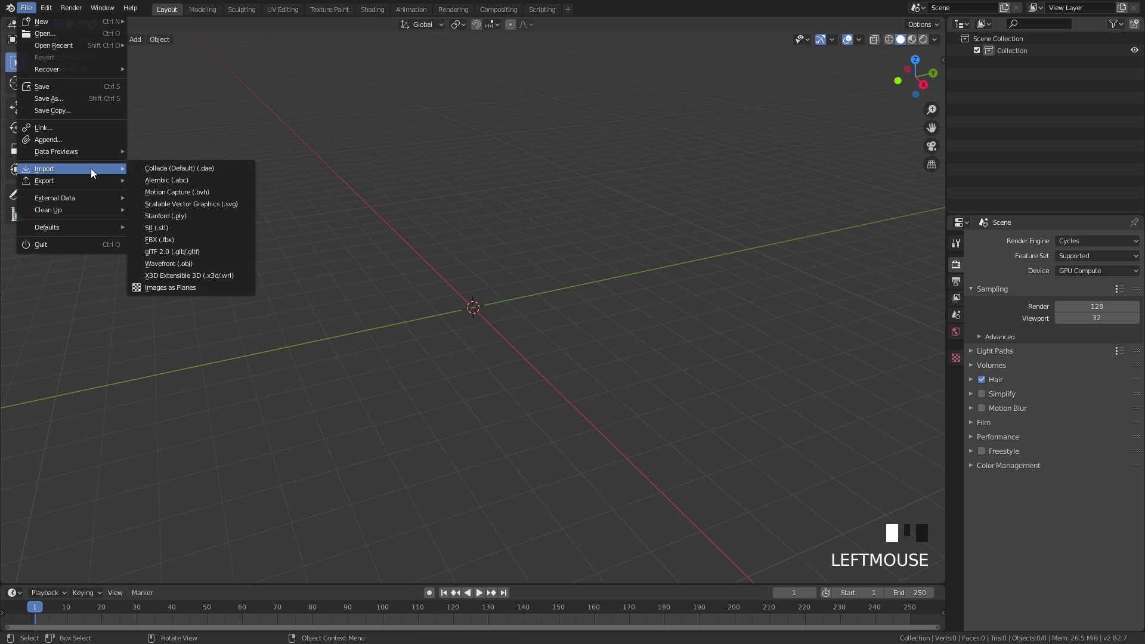
{"action": "left_click", "coordinate": [186, 264]}
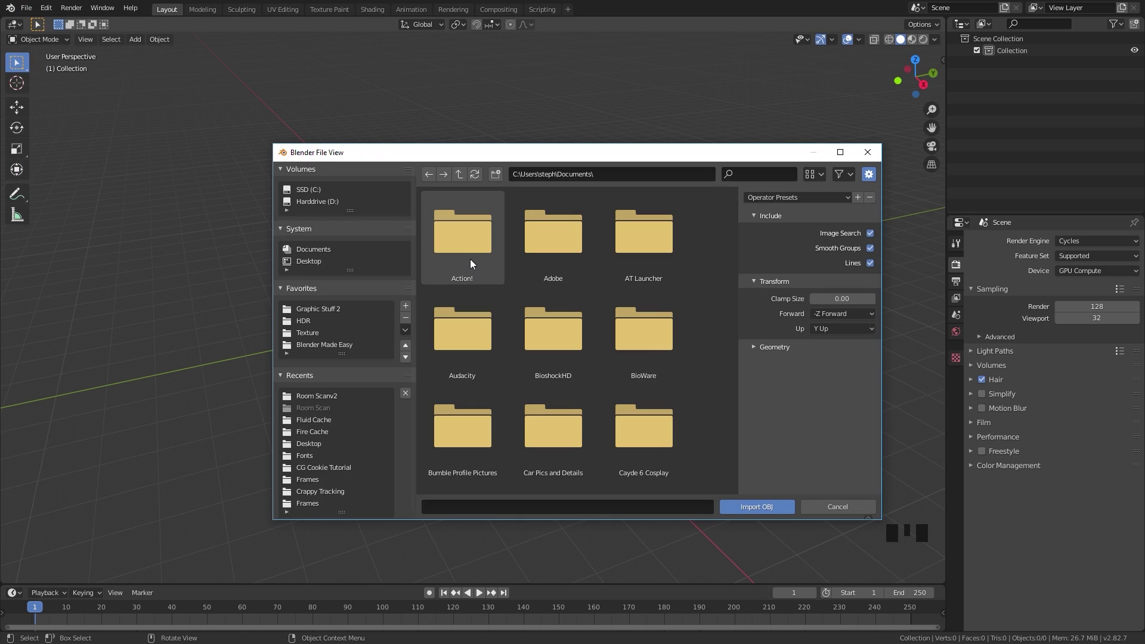
{"action": "left_click", "coordinate": [319, 396]}
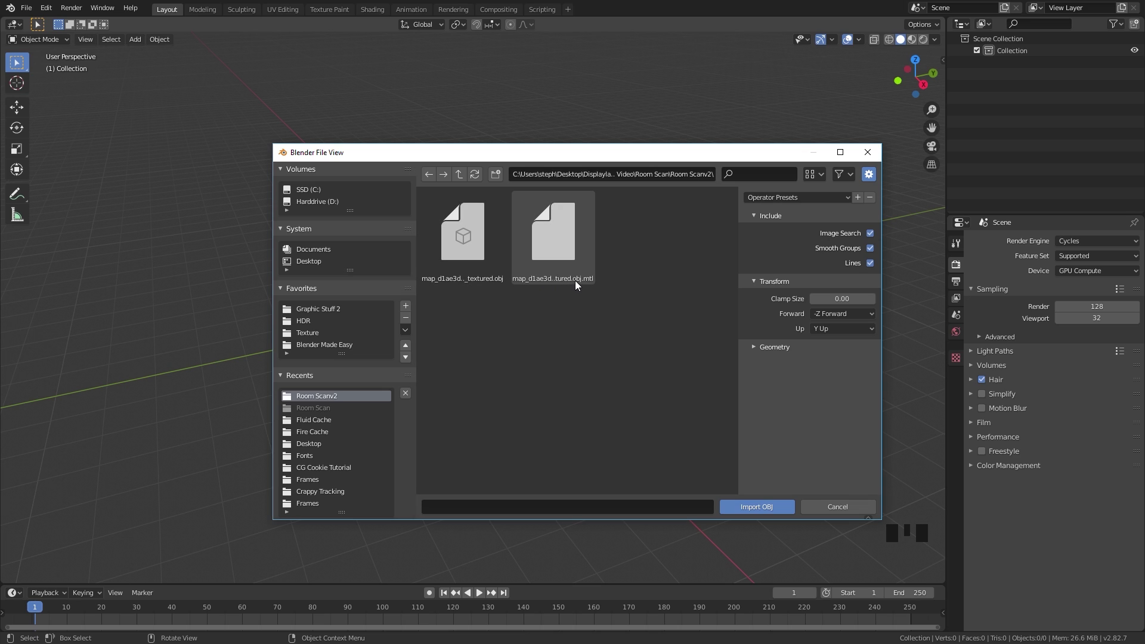
{"action": "left_click", "coordinate": [457, 251]}
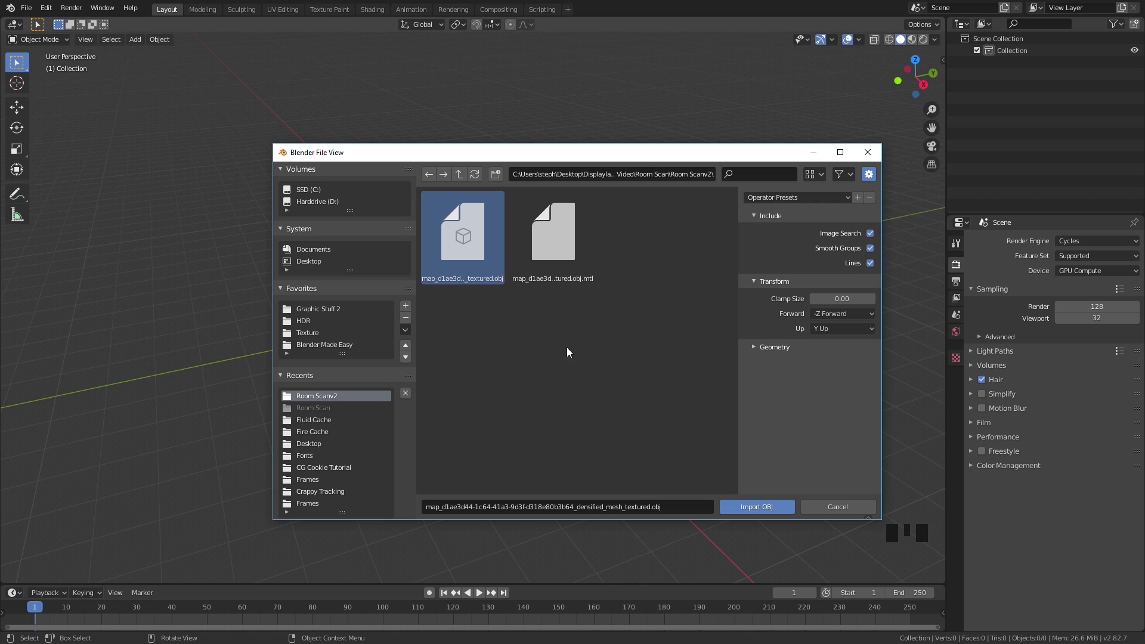
{"action": "left_click", "coordinate": [757, 504]}
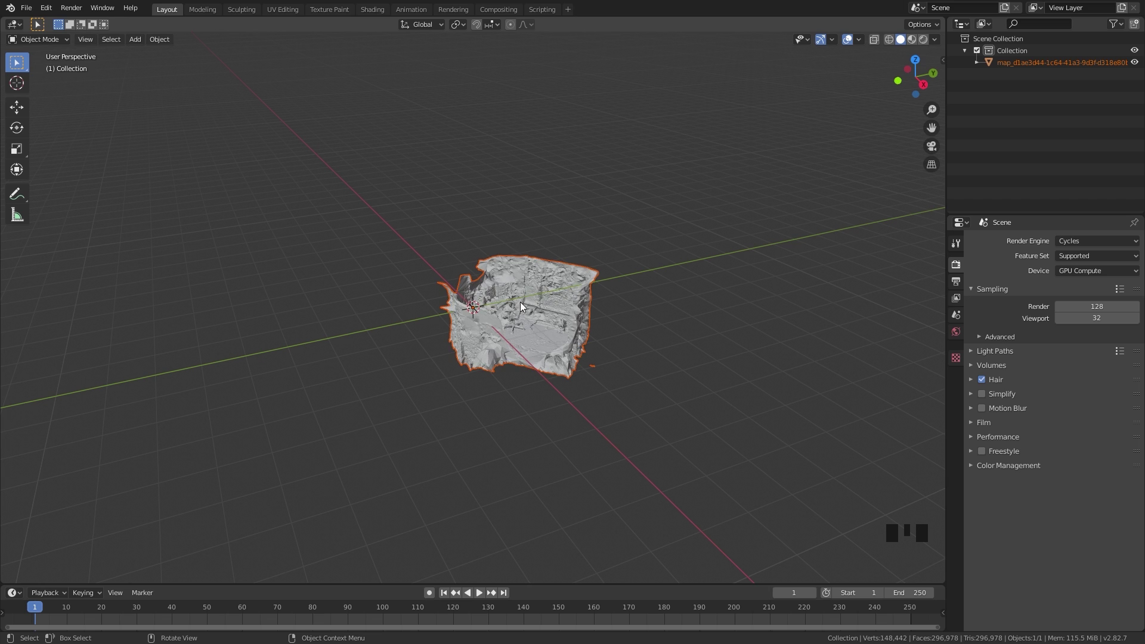
Display the imported room scan with its textures using material preview shading.
{"action": "mouse_move", "coordinate": [502, 310]}
{"action": "middle_mouse_down"}
{"action": "mouse_move", "coordinate": [673, 319]}
{"action": "mouse_move", "coordinate": [500, 303]}
{"action": "mouse_move", "coordinate": [540, 335]}
{"action": "mouse_move", "coordinate": [609, 329]}
{"action": "middle_mouse_up"}
{"action": "scroll", "coordinate": [517, 303], "scroll_direction": "up", "scroll_amount": 4}
{"action": "scroll", "coordinate": [609, 329], "scroll_direction": "up", "scroll_amount": 3}
{"action": "key", "text": "z"}
{"action": "left_click", "coordinate": [463, 227]}
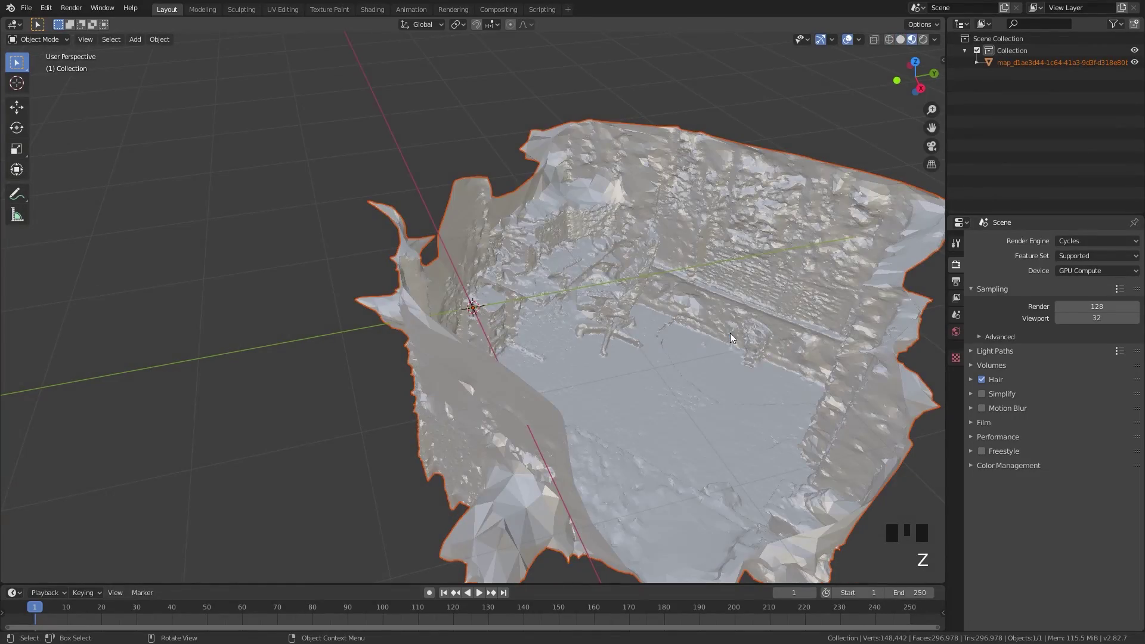
Rotate the room scan about 33° in the top view to square its walls with the world axes.
{"action": "mouse_move", "coordinate": [730, 332]}
{"action": "middle_mouse_down", "text": "shift"}
{"action": "mouse_move", "coordinate": [656, 300]}
{"action": "mouse_move", "coordinate": [455, 285]}
{"action": "mouse_move", "coordinate": [560, 288]}
{"action": "mouse_move", "coordinate": [242, 290]}
{"action": "mouse_move", "coordinate": [454, 296]}
{"action": "mouse_move", "coordinate": [425, 292]}
{"action": "middle_mouse_up", "text": "shift"}
{"action": "scroll", "coordinate": [661, 288], "scroll_direction": "up", "scroll_amount": 2}
{"action": "key", "text": "KP_7"}
{"action": "key", "text": "r"}
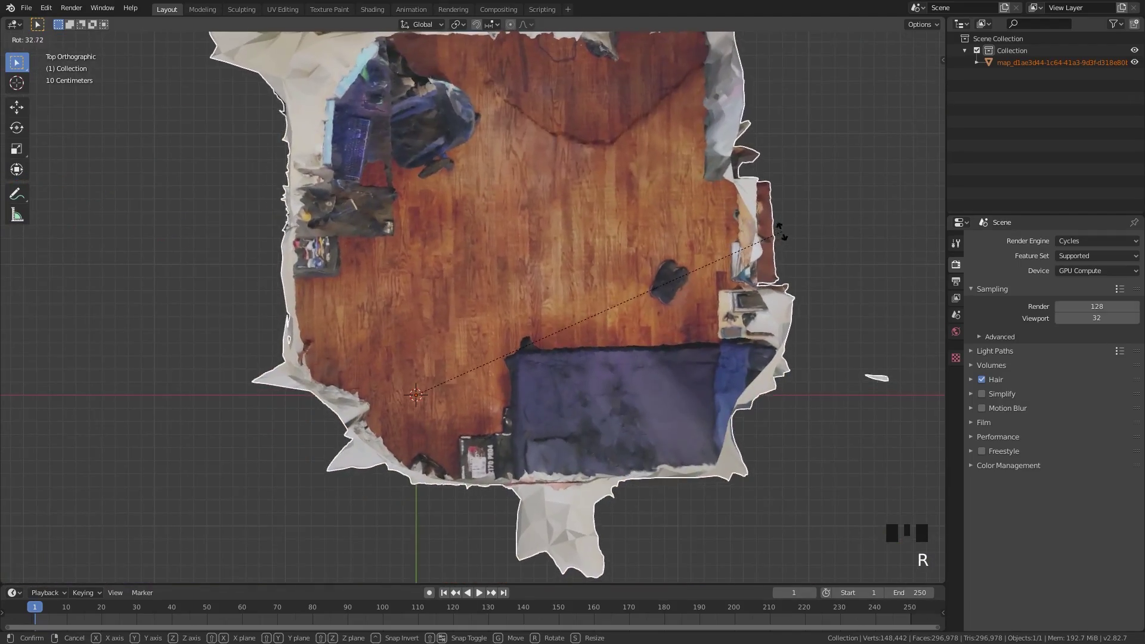
{"action": "left_click", "coordinate": [781, 230]}
Box-select the loose fragment floating beside the room scan in wireframe Edit Mode and delete its vertices.
{"action": "middle_click_drag", "start_coordinate": [644, 255], "coordinate": [649, 376]}
{"action": "left_click", "coordinate": [649, 375]}
{"action": "key", "text": "Tab"}
{"action": "mouse_move", "coordinate": [650, 376]}
{"action": "middle_mouse_down"}
{"action": "mouse_move", "coordinate": [671, 364]}
{"action": "mouse_move", "coordinate": [671, 381]}
{"action": "middle_mouse_up"}
{"action": "key", "text": "a"}
{"action": "key", "text": "z"}
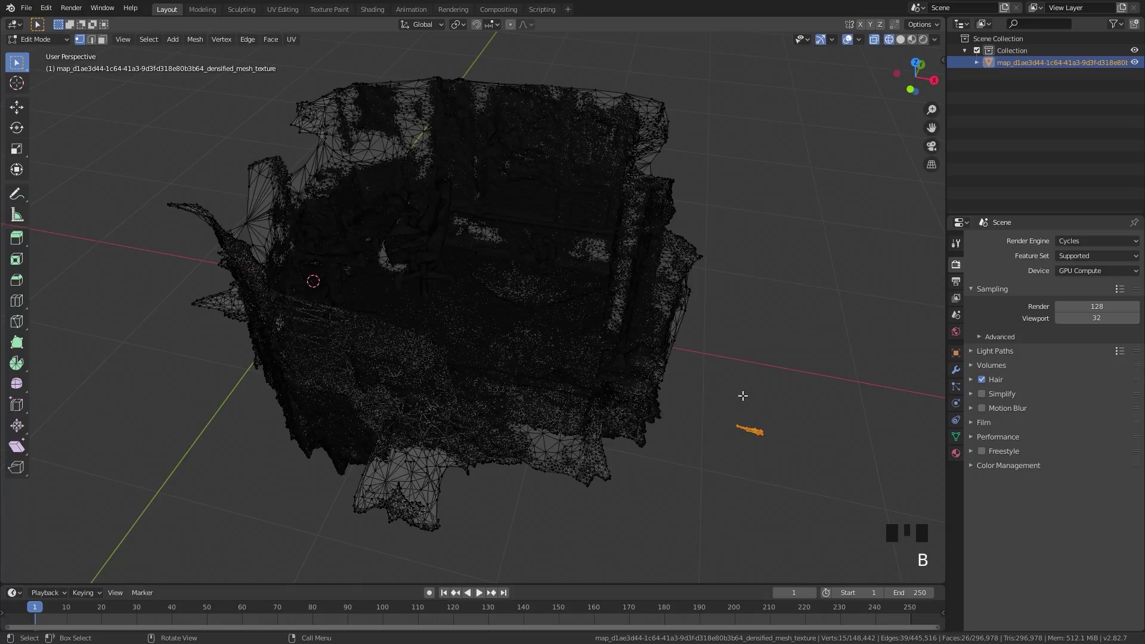
{"action": "key", "text": "x"}
{"action": "left_click", "coordinate": [742, 395]}
Box-select and delete the jagged geometry protruding from the outer corner of the scan.
{"action": "middle_click_drag", "start_coordinate": [743, 395], "coordinate": [286, 263]}
{"action": "key", "text": "b"}
{"action": "left_click_drag", "start_coordinate": [219, 171], "coordinate": [313, 284]}
{"action": "middle_click_drag", "start_coordinate": [447, 251], "coordinate": [383, 313]}
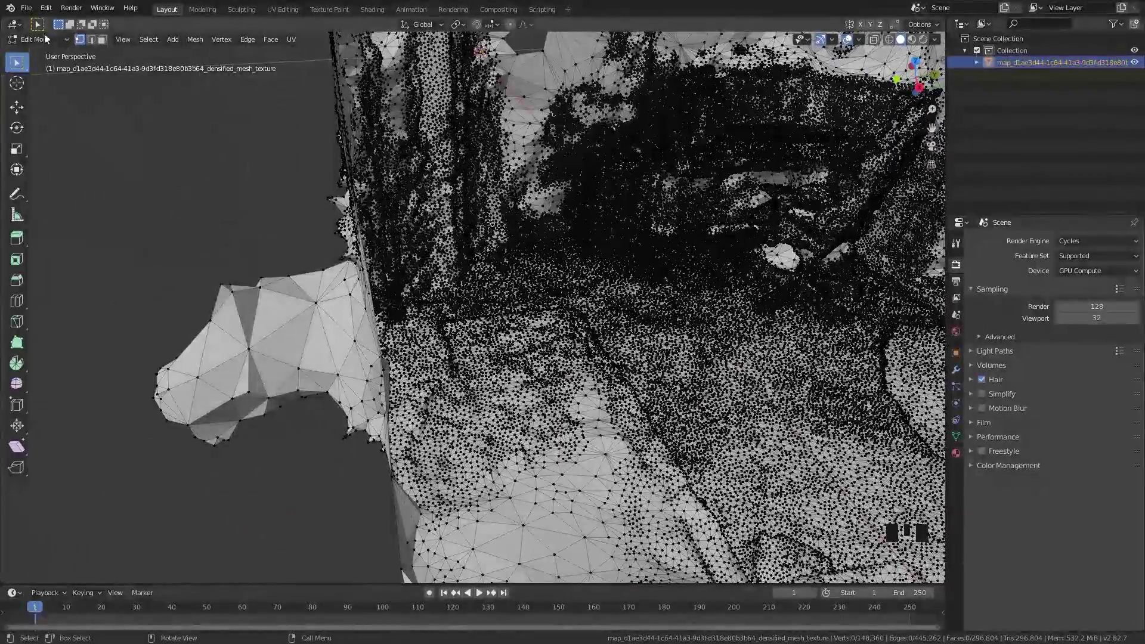
Sculpt the scan with the Smooth brush at strength 0.700 to even out its spiky edges and rough surfaces.
{"action": "left_click", "coordinate": [43, 40]}
{"action": "left_click", "coordinate": [37, 59]}
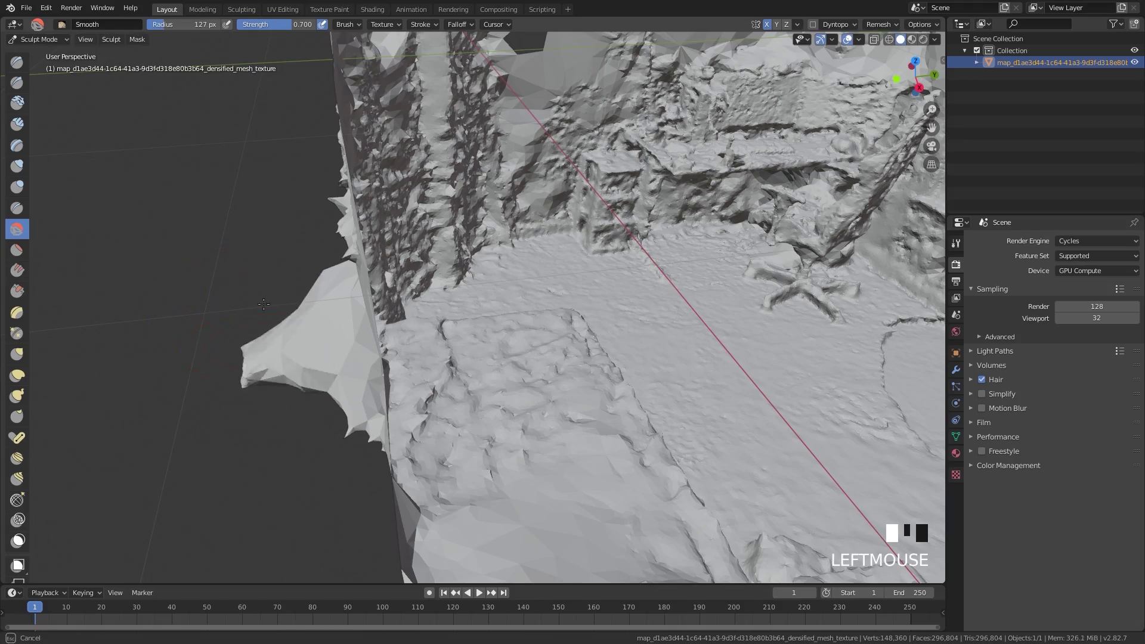
{"action": "left_click_drag", "start_coordinate": [260, 371], "coordinate": [274, 358]}
{"action": "middle_click_drag", "start_coordinate": [275, 357], "coordinate": [682, 258]}
{"action": "left_click_drag", "start_coordinate": [686, 262], "coordinate": [665, 218]}
{"action": "scroll", "coordinate": [741, 220], "scroll_direction": "up", "scroll_amount": 3}
{"action": "mouse_move", "coordinate": [741, 220]}
{"action": "middle_mouse_down"}
{"action": "mouse_move", "coordinate": [761, 237]}
{"action": "mouse_move", "coordinate": [520, 301]}
{"action": "mouse_move", "coordinate": [508, 294]}
{"action": "middle_mouse_up"}
{"action": "scroll", "coordinate": [508, 294], "scroll_direction": "up", "scroll_amount": 2}
{"action": "left_click_drag", "start_coordinate": [508, 179], "coordinate": [561, 191]}
{"action": "left_click_drag", "start_coordinate": [561, 179], "coordinate": [400, 169]}
{"action": "mouse_move", "coordinate": [540, 369]}
{"action": "middle_mouse_down"}
{"action": "mouse_move", "coordinate": [460, 371]}
{"action": "mouse_move", "coordinate": [519, 322]}
{"action": "middle_mouse_up"}
{"action": "left_click_drag", "start_coordinate": [518, 322], "coordinate": [570, 291]}
{"action": "middle_click_drag", "start_coordinate": [570, 292], "coordinate": [641, 239]}
{"action": "left_click_drag", "start_coordinate": [641, 239], "coordinate": [752, 260]}
{"action": "middle_click_drag", "start_coordinate": [752, 260], "coordinate": [655, 286]}
{"action": "left_click_drag", "start_coordinate": [655, 287], "coordinate": [529, 296]}
{"action": "scroll", "coordinate": [560, 314], "scroll_direction": "down", "scroll_amount": 6}
{"action": "scroll", "coordinate": [560, 314], "scroll_direction": "up", "scroll_amount": 4}
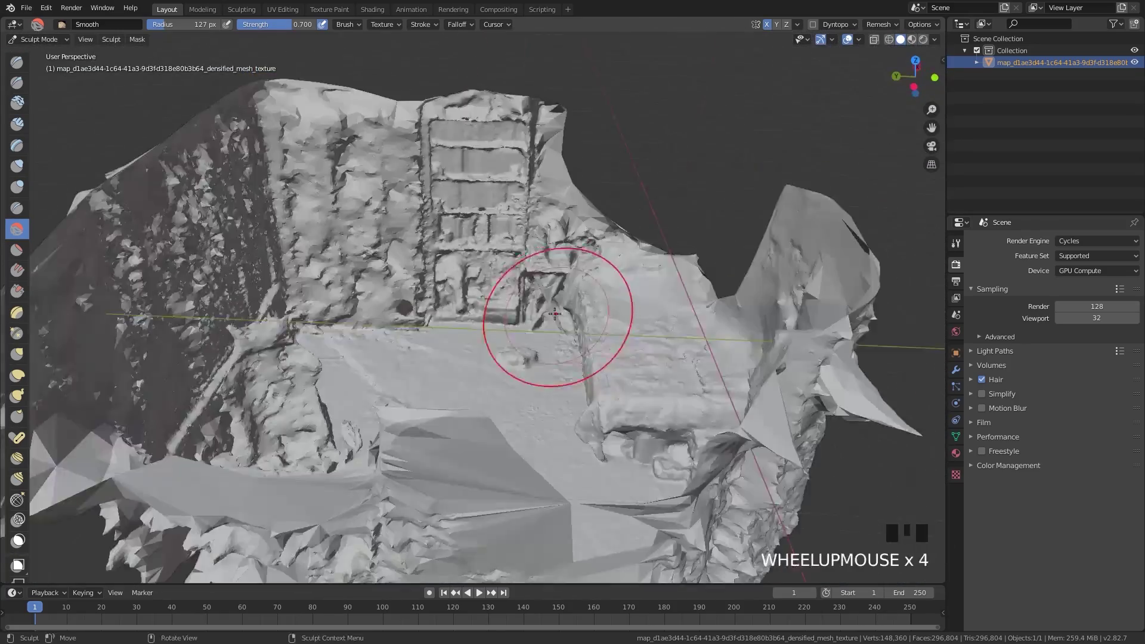
{"action": "mouse_move", "coordinate": [560, 314]}
{"action": "middle_mouse_down"}
{"action": "mouse_move", "coordinate": [608, 260]}
{"action": "mouse_move", "coordinate": [358, 300]}
{"action": "middle_mouse_up"}
Extrude the scan's upper boundary loop upward to extend the walls, and flatten the new rim along Z.
{"action": "left_click", "coordinate": [38, 40]}
{"action": "left_click", "coordinate": [38, 66]}
{"action": "scroll", "coordinate": [541, 268], "scroll_direction": "down", "scroll_amount": 3}
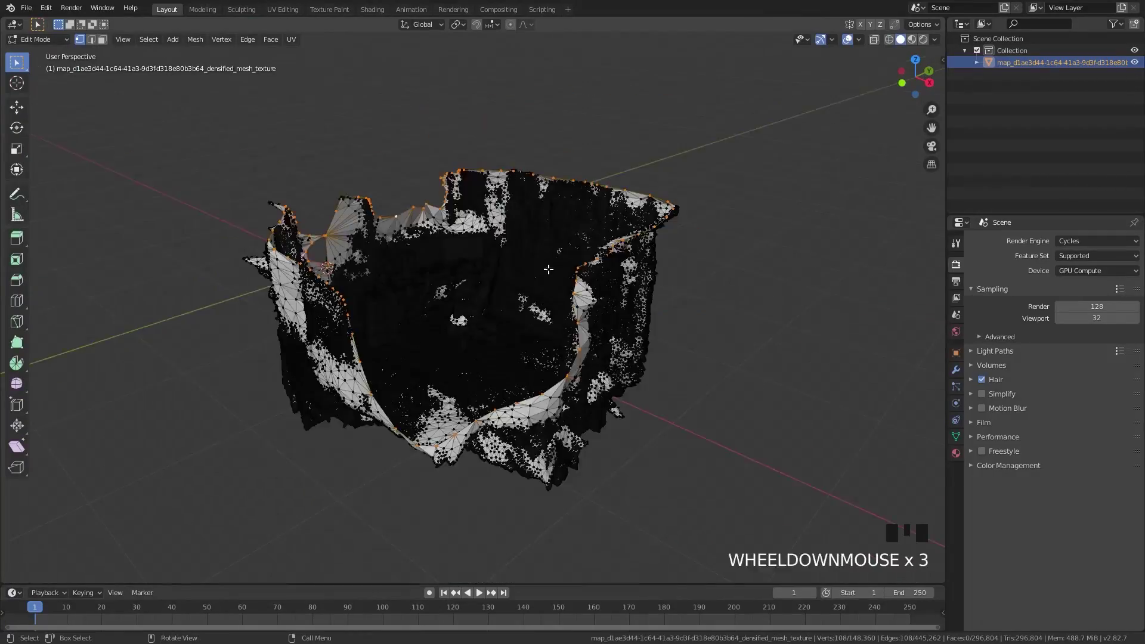
{"action": "left_click", "coordinate": [573, 184]}
{"action": "scroll", "coordinate": [573, 184], "scroll_direction": "down", "scroll_amount": 2}
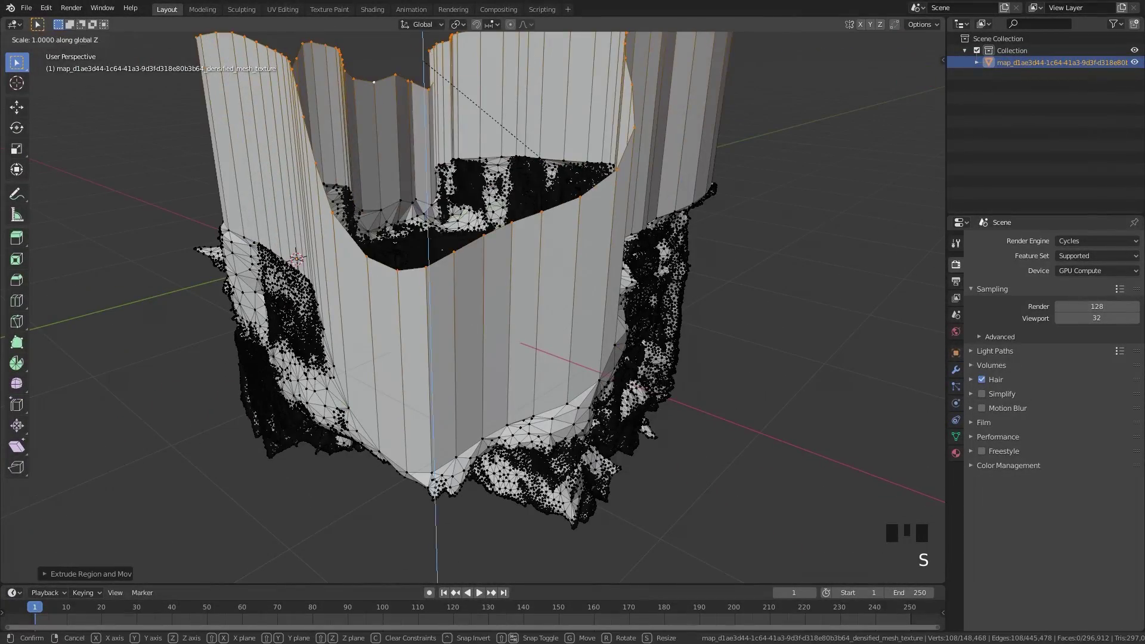
Smooth the transitions between the extruded wall extensions and the scanned walls with the sculpting Smooth brush.
{"action": "scroll", "coordinate": [553, 262], "scroll_direction": "up", "scroll_amount": 4}
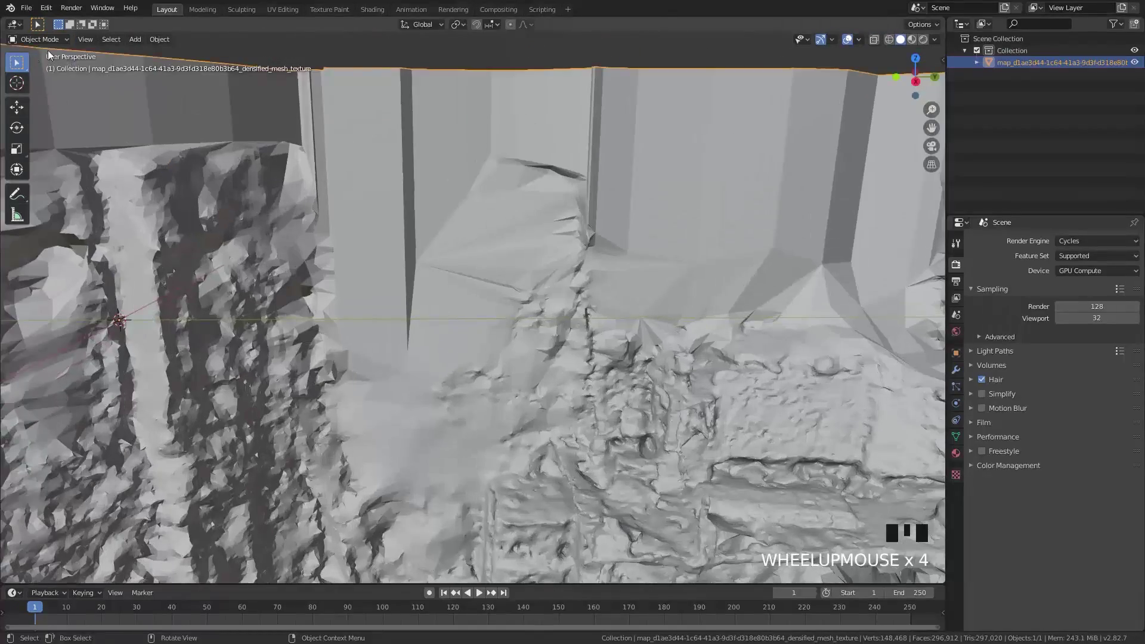
{"action": "left_click", "coordinate": [39, 39]}
{"action": "left_click", "coordinate": [36, 77]}
{"action": "middle_click_drag", "start_coordinate": [393, 263], "coordinate": [501, 268]}
{"action": "left_click_drag", "start_coordinate": [417, 238], "coordinate": [394, 262]}
{"action": "middle_click_drag", "start_coordinate": [393, 262], "coordinate": [632, 333]}
{"action": "left_click_drag", "start_coordinate": [632, 357], "coordinate": [634, 395]}
{"action": "middle_click_drag", "start_coordinate": [634, 396], "coordinate": [540, 152]}
{"action": "mouse_move", "coordinate": [540, 152]}
{"action": "middle_mouse_down", "text": "shift"}
{"action": "mouse_move", "coordinate": [507, 175]}
{"action": "mouse_move", "coordinate": [547, 316]}
{"action": "middle_mouse_up", "text": "shift"}
{"action": "scroll", "coordinate": [547, 316], "scroll_direction": "up", "scroll_amount": 6}
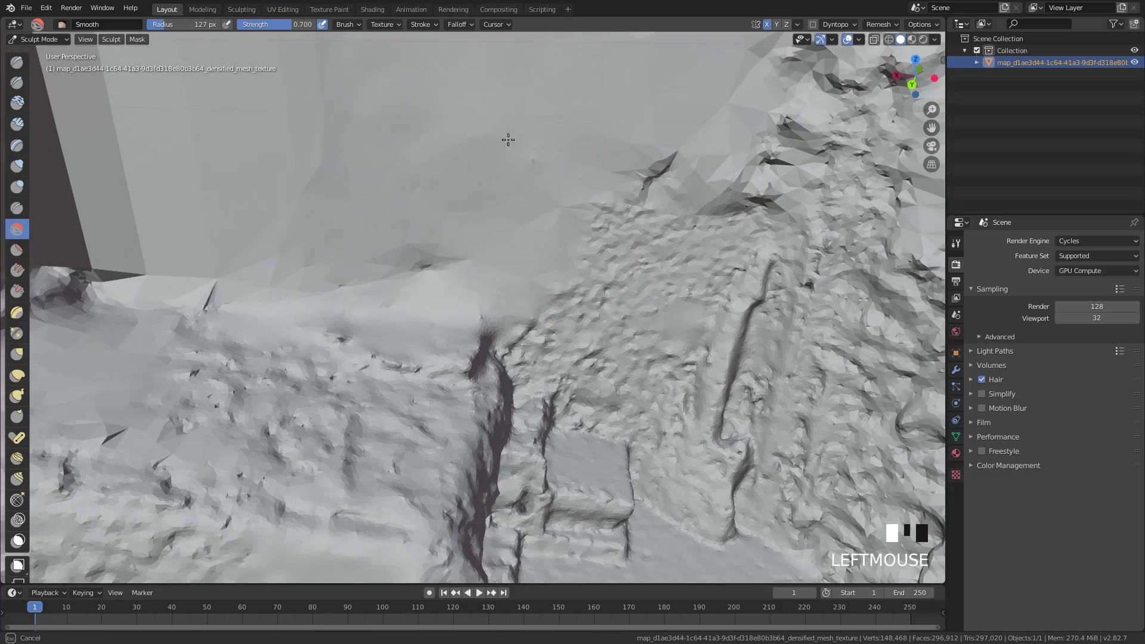
{"action": "left_click_drag", "start_coordinate": [490, 142], "coordinate": [633, 328]}
{"action": "scroll", "coordinate": [480, 276], "scroll_direction": "up", "scroll_amount": 2, "text": "shift"}
{"action": "mouse_move", "coordinate": [634, 328]}
{"action": "middle_mouse_down"}
{"action": "mouse_move", "coordinate": [481, 276]}
{"action": "mouse_move", "coordinate": [537, 197]}
{"action": "middle_mouse_up"}
{"action": "mouse_move", "coordinate": [536, 197]}
{"action": "left_mouse_down"}
{"action": "mouse_move", "coordinate": [493, 143]}
{"action": "mouse_move", "coordinate": [381, 179]}
{"action": "left_mouse_up"}
{"action": "scroll", "coordinate": [628, 165], "scroll_direction": "up", "scroll_amount": 4}
{"action": "mouse_move", "coordinate": [382, 179]}
{"action": "middle_mouse_down"}
{"action": "mouse_move", "coordinate": [628, 165]}
{"action": "mouse_move", "coordinate": [304, 197]}
{"action": "middle_mouse_up"}
{"action": "left_click_drag", "start_coordinate": [304, 197], "coordinate": [268, 194]}
{"action": "middle_click_drag", "start_coordinate": [268, 194], "coordinate": [271, 102]}
{"action": "scroll", "coordinate": [271, 101], "scroll_direction": "down", "scroll_amount": 3}
Switch the viewport back to material preview shading and inspect the textured room from inside.
{"action": "key", "text": "z"}
{"action": "left_click", "coordinate": [338, 271]}
{"action": "scroll", "coordinate": [346, 262], "scroll_direction": "up", "scroll_amount": 2}
{"action": "mouse_move", "coordinate": [346, 262]}
{"action": "middle_mouse_down"}
{"action": "mouse_move", "coordinate": [416, 201]}
{"action": "mouse_move", "coordinate": [567, 301]}
{"action": "mouse_move", "coordinate": [501, 258]}
{"action": "mouse_move", "coordinate": [360, 401]}
{"action": "mouse_move", "coordinate": [384, 149]}
{"action": "middle_mouse_up"}
{"action": "scroll", "coordinate": [360, 401], "scroll_direction": "down", "scroll_amount": 2}
{"action": "scroll", "coordinate": [384, 149], "scroll_direction": "up", "scroll_amount": 3}
{"action": "left_click_drag", "start_coordinate": [384, 149], "coordinate": [383, 149]}
{"action": "scroll", "coordinate": [483, 213], "scroll_direction": "down", "scroll_amount": 3}
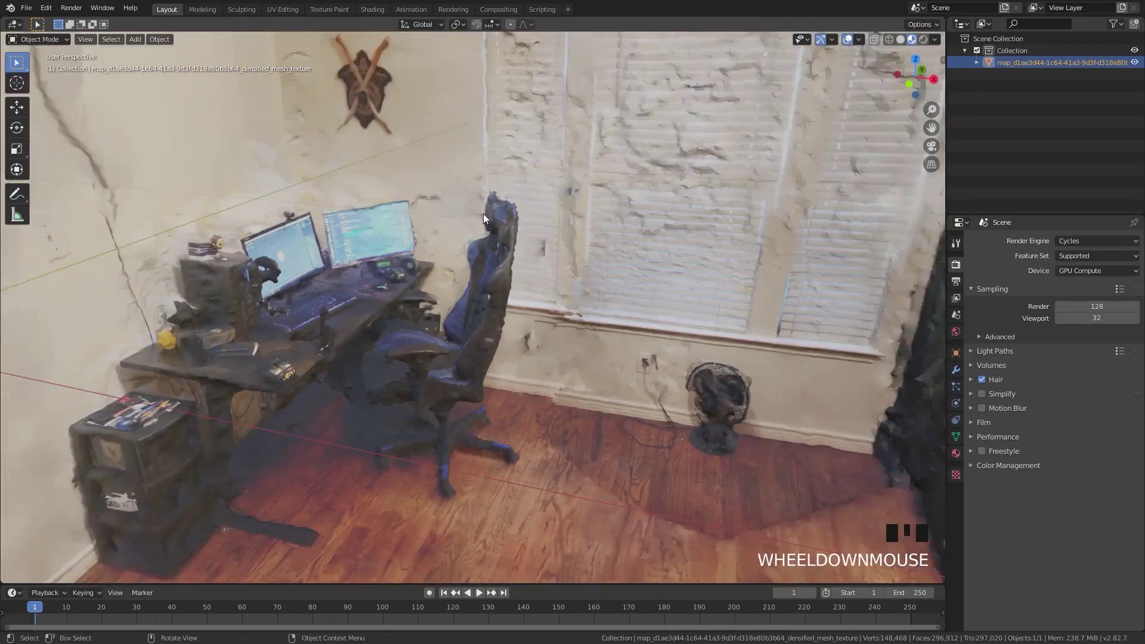
{"action": "mouse_move", "coordinate": [483, 214]}
{"action": "middle_mouse_down"}
{"action": "mouse_move", "coordinate": [496, 246]}
{"action": "mouse_move", "coordinate": [343, 259]}
{"action": "mouse_move", "coordinate": [402, 194]}
{"action": "mouse_move", "coordinate": [349, 261]}
{"action": "mouse_move", "coordinate": [493, 167]}
{"action": "middle_mouse_up"}
{"action": "scroll", "coordinate": [570, 234], "scroll_direction": "up", "scroll_amount": 3}
Add a camera and align it to a view facing the desk, chair and monitors.
{"action": "key", "text": "shift+a"}
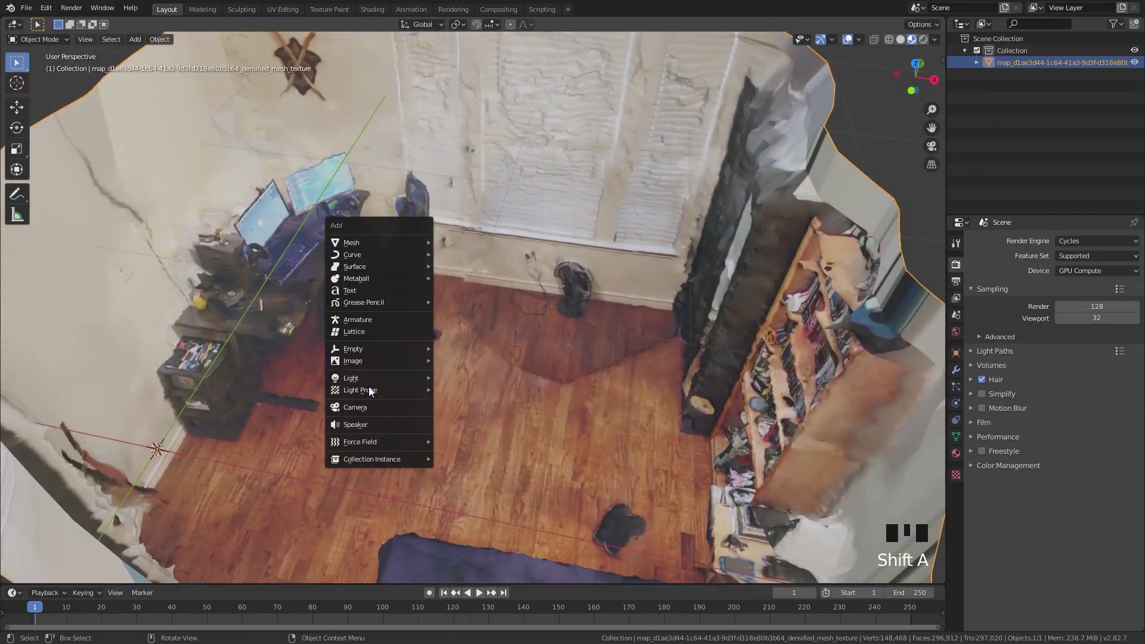
{"action": "left_click", "coordinate": [365, 407]}
{"action": "middle_click_drag", "start_coordinate": [365, 406], "coordinate": [485, 287]}
{"action": "scroll", "coordinate": [427, 317], "scroll_direction": "down", "scroll_amount": 3, "text": "shift"}
{"action": "scroll", "coordinate": [498, 276], "scroll_direction": "up", "scroll_amount": 3}
{"action": "key", "text": "ctrl+alt+KP_0"}
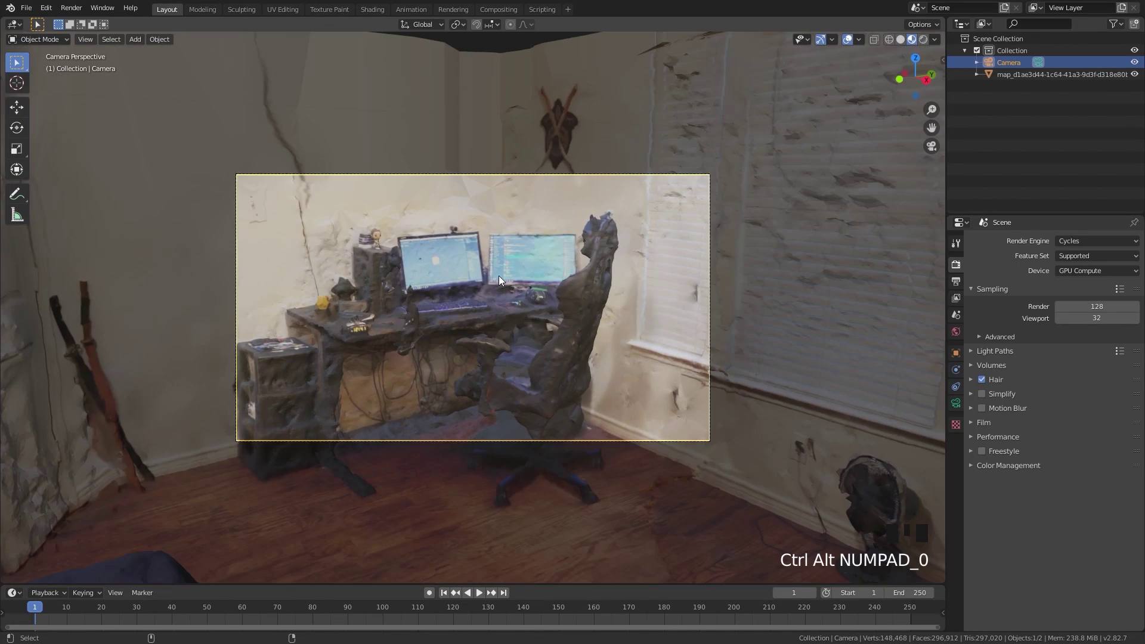
{"action": "scroll", "coordinate": [542, 266], "scroll_direction": "up", "scroll_amount": 2}
Set the camera's focal length to 17 mm, and reposition and trackball-rotate it to frame the whole room corner.
{"action": "left_click", "coordinate": [956, 404]}
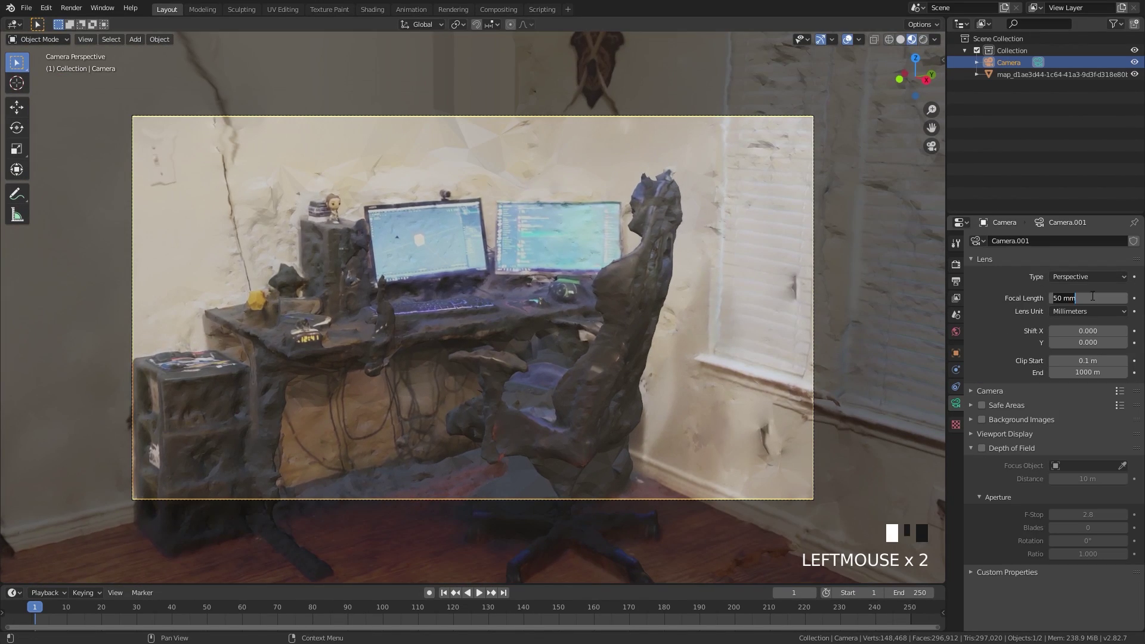
{"action": "left_click_drag", "start_coordinate": [1074, 299], "coordinate": [1002, 298]}
{"action": "key", "text": "g"}
{"action": "key", "text": "z"}
{"action": "left_click", "coordinate": [478, 276]}
{"action": "scroll", "coordinate": [525, 272], "scroll_direction": "up", "scroll_amount": 1}
{"action": "key", "text": "r"}
{"action": "key", "text": "r"}
{"action": "left_click", "coordinate": [625, 340]}
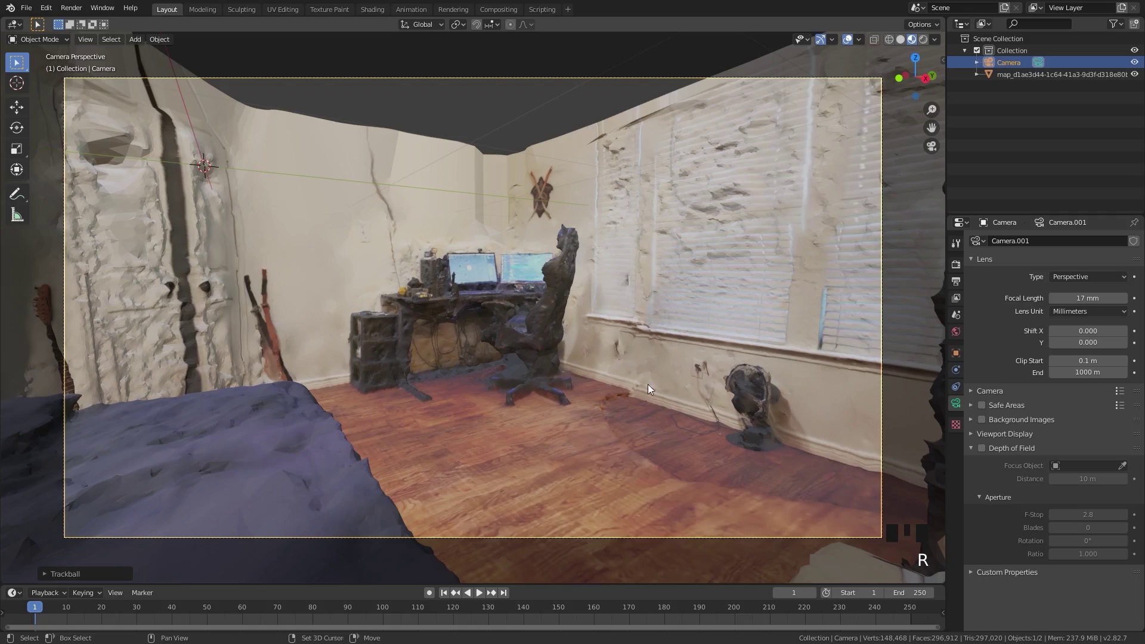
Brighten the world background colour to near white and preview the lit room in rendered shading.
{"action": "left_click", "coordinate": [955, 331]}
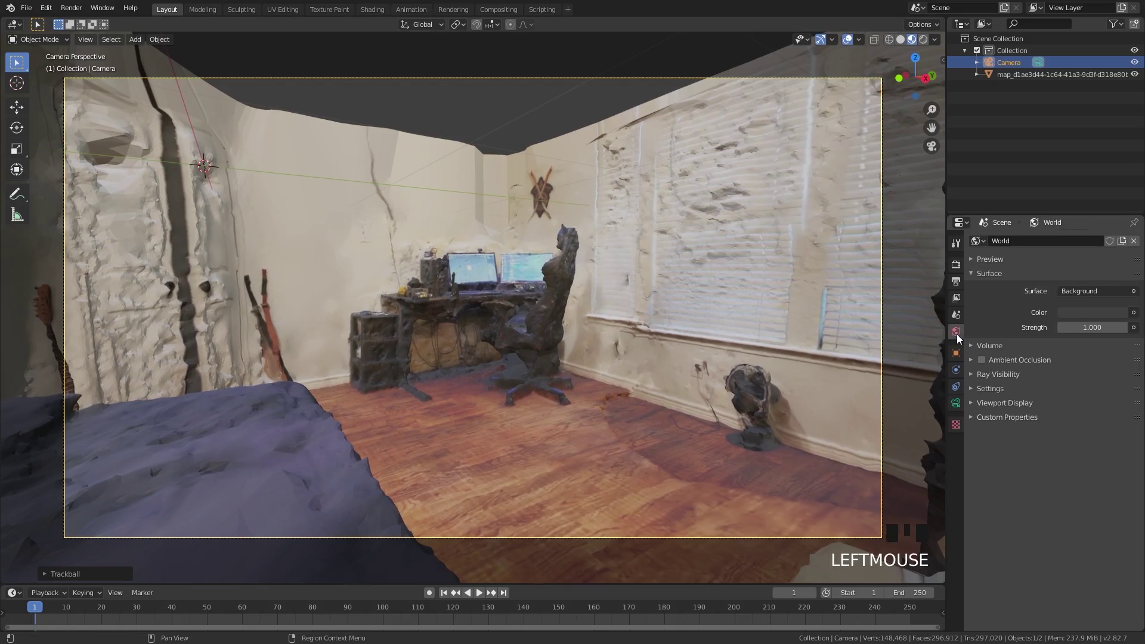
{"action": "key", "text": "z"}
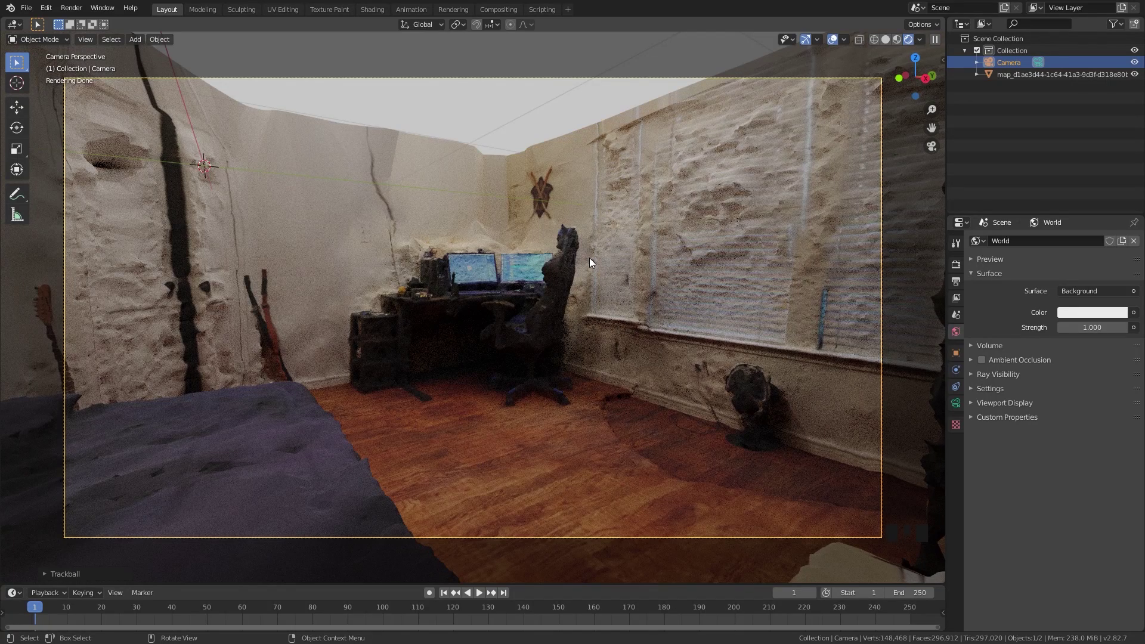
{"action": "scroll", "coordinate": [690, 259], "scroll_direction": "up", "scroll_amount": 2}
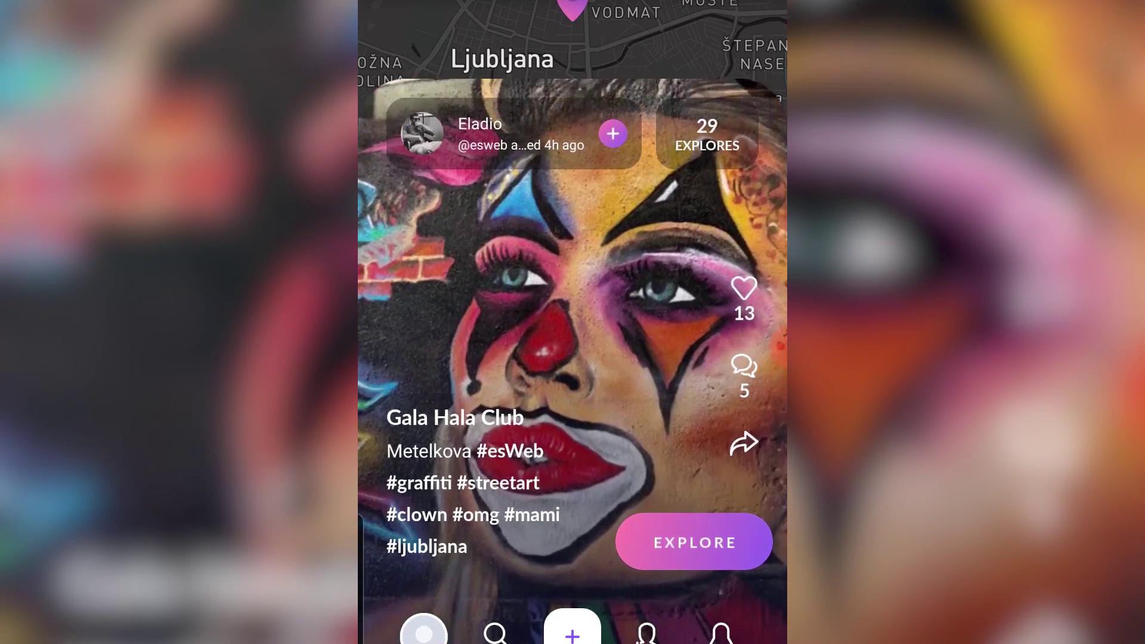
Switch to the mobile scanning app and browse the feed of shared community captures.
{"action": "scroll", "coordinate": [573, 333], "scroll_direction": "down", "scroll_amount": 5}
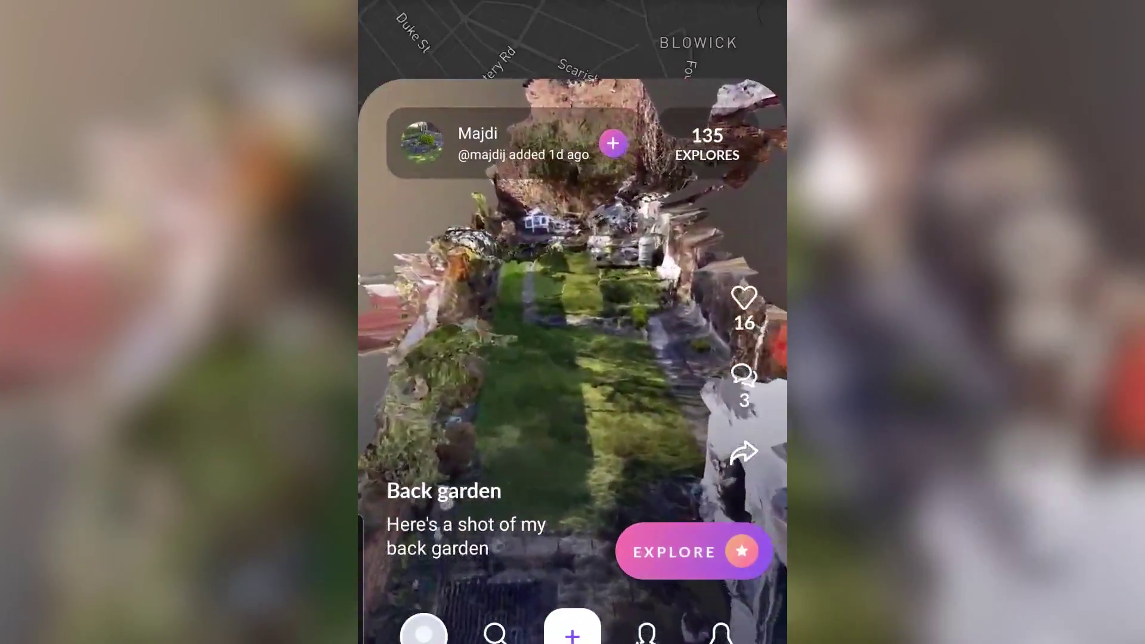
{"action": "scroll", "coordinate": [572, 322], "scroll_direction": "down", "scroll_amount": 5}
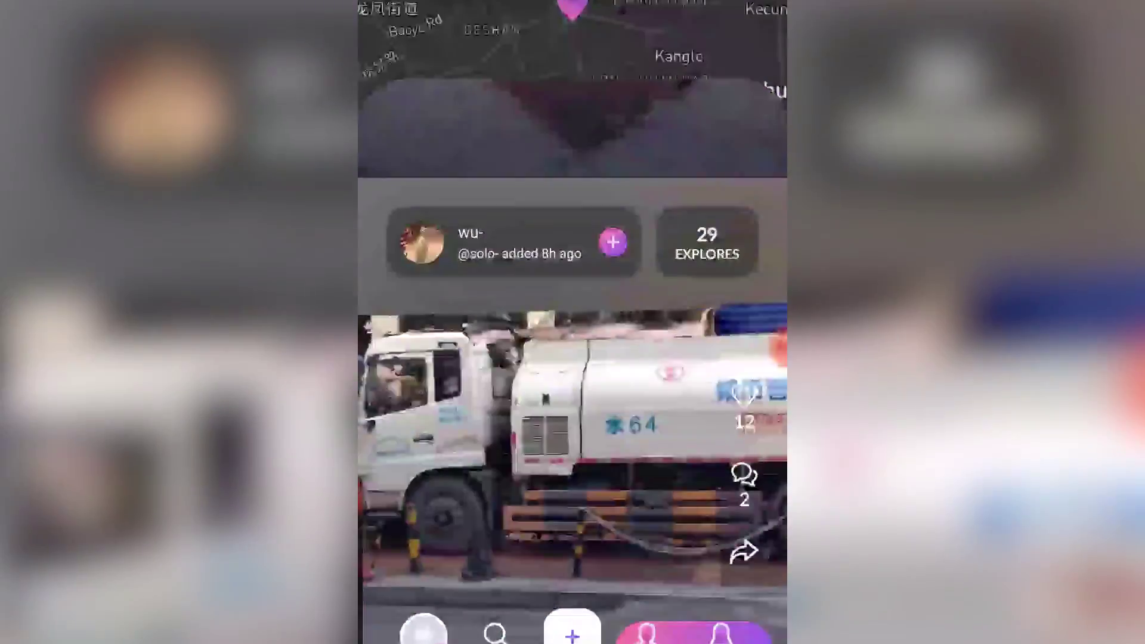